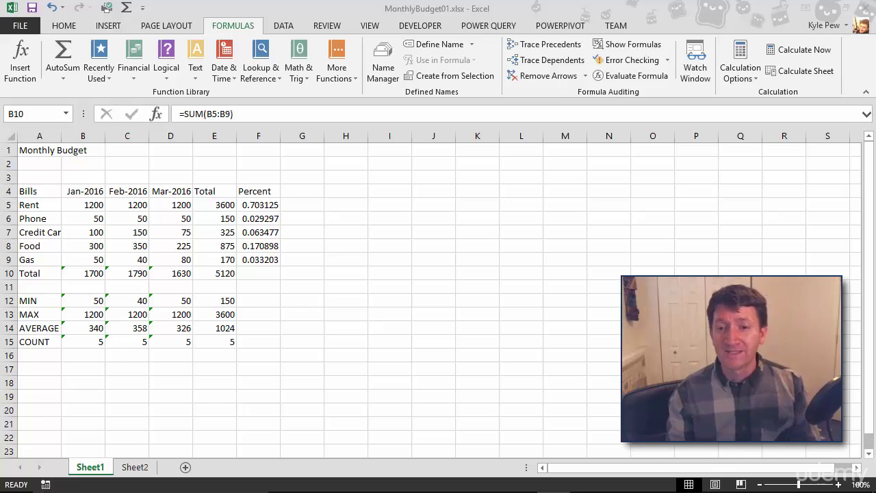
Step: Clear the Total row sums (B10:E10) and the bill totals in E5:E9, then select B10
left_click(87, 274)
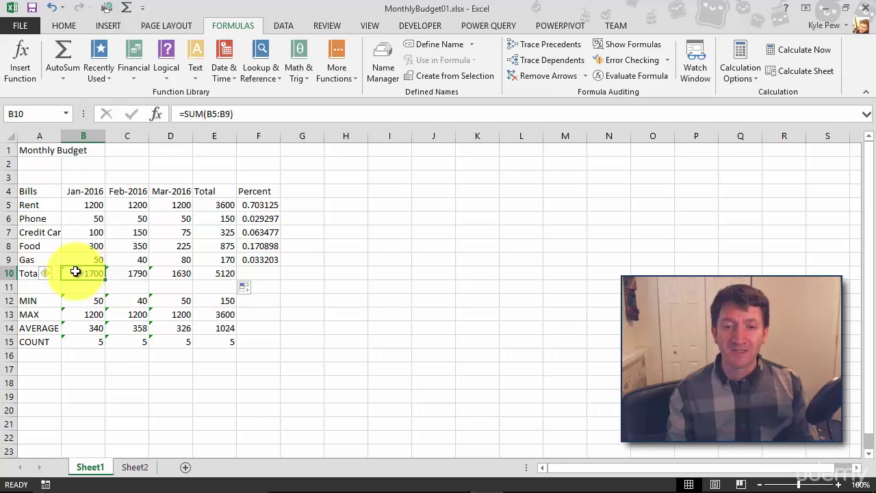
mouse_move(88, 274)
left_mouse_down()
mouse_move(179, 282)
mouse_move(224, 269)
left_mouse_up()
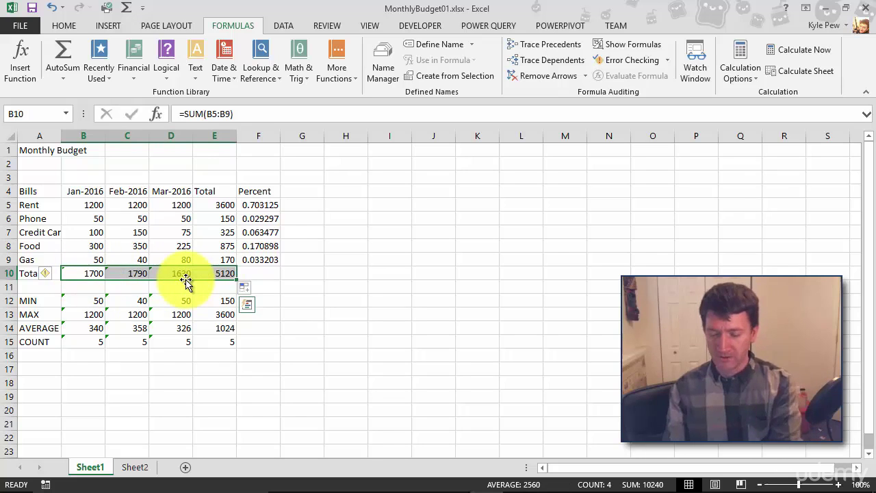
key("Delete")
left_click_drag(205, 206, 210, 256)
key("Delete")
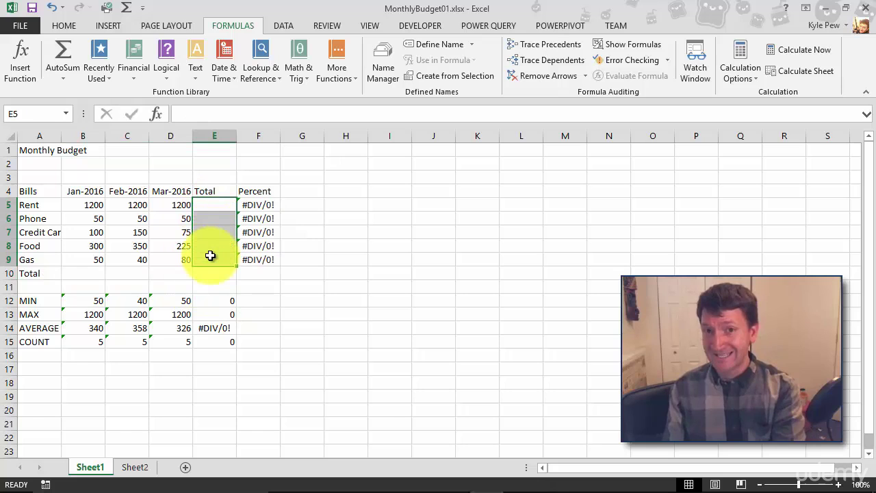
left_click(93, 273)
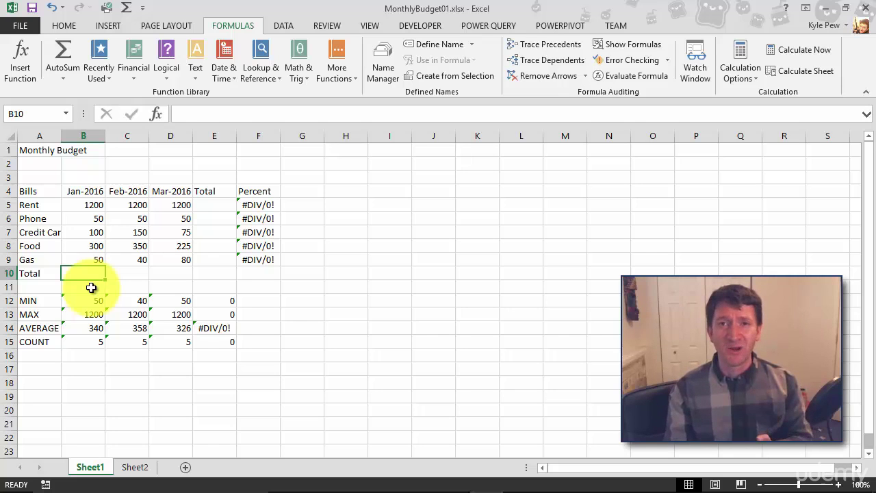
Step: AutoSum the January bills in B10 to get 1700, then reselect B10
left_click(73, 49)
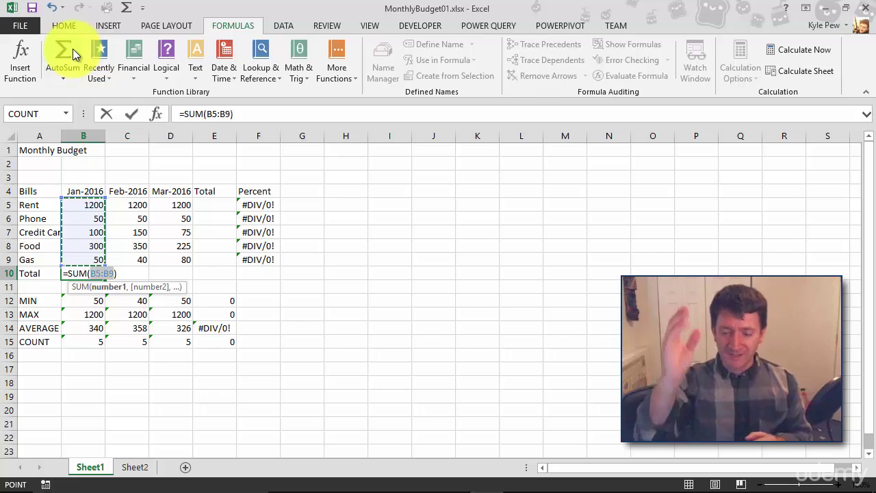
key("Return")
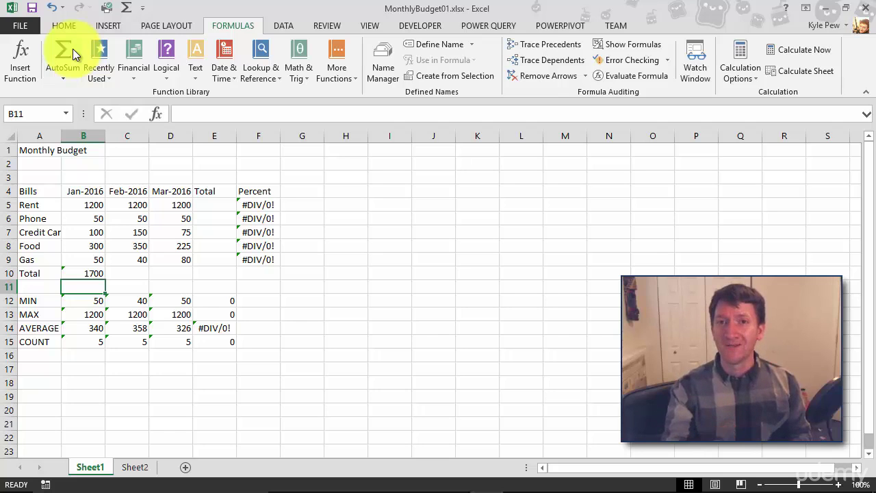
left_click(82, 273)
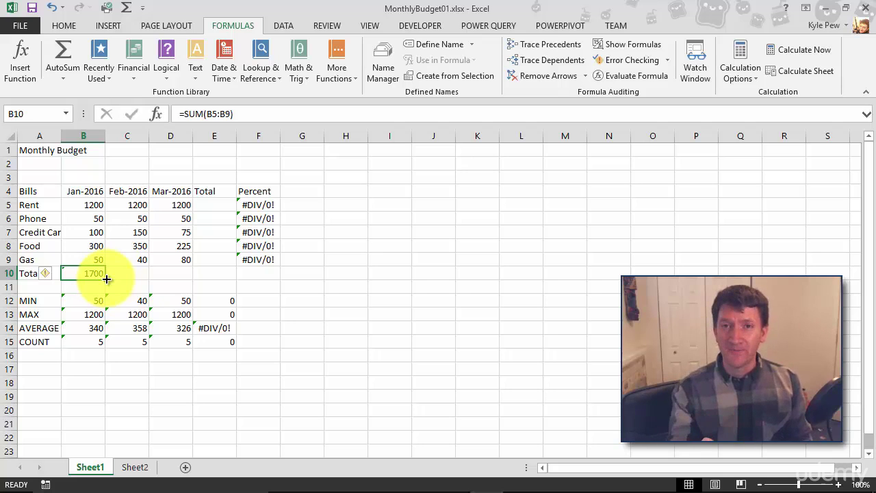
Step: Fill B10's SUM right through D10, giving February 1790 and March 1630
left_click_drag(107, 279, 106, 279)
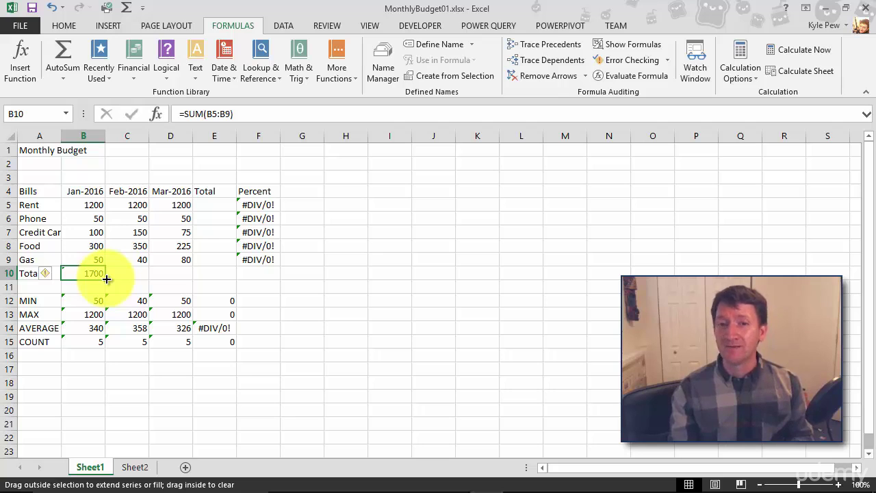
left_click_drag(107, 279, 180, 284)
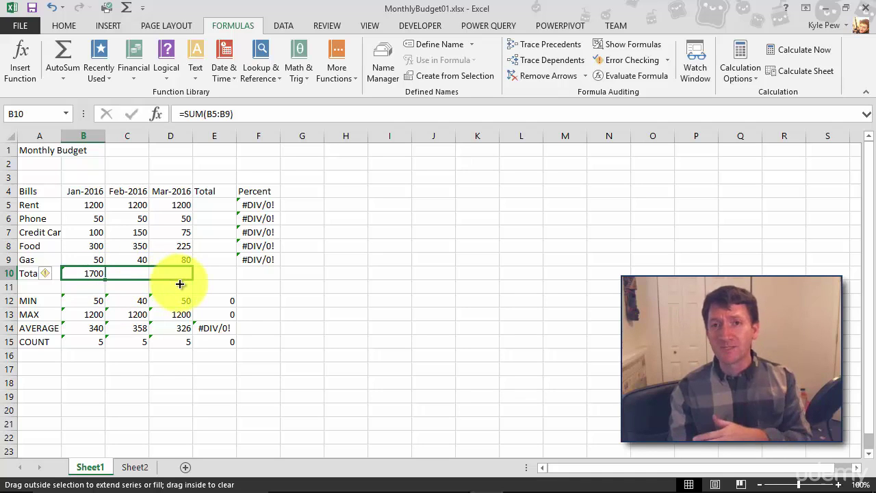
left_click_drag(180, 284, 178, 283)
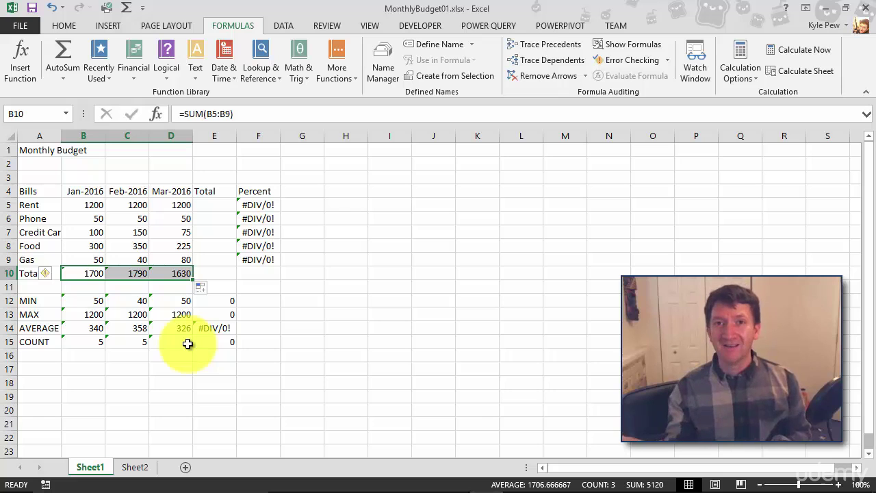
left_click(216, 209)
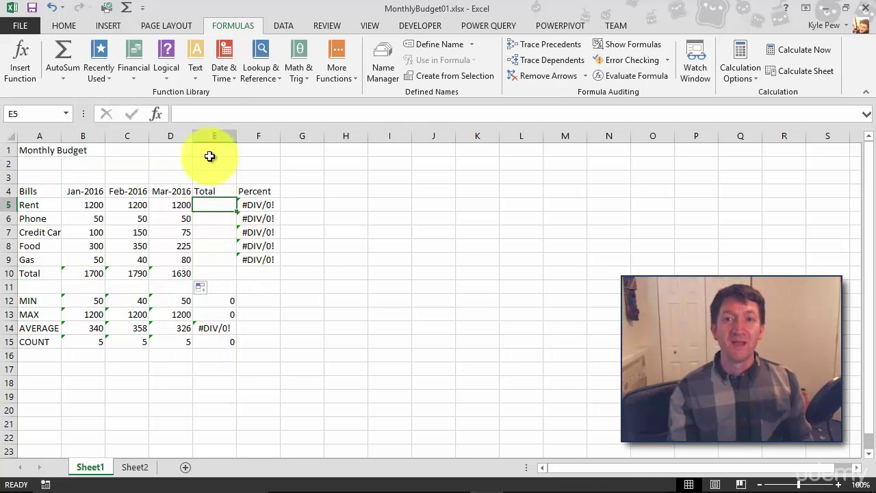
Step: AutoSum Rent across the three months in E5, showing 3600
left_click(66, 52)
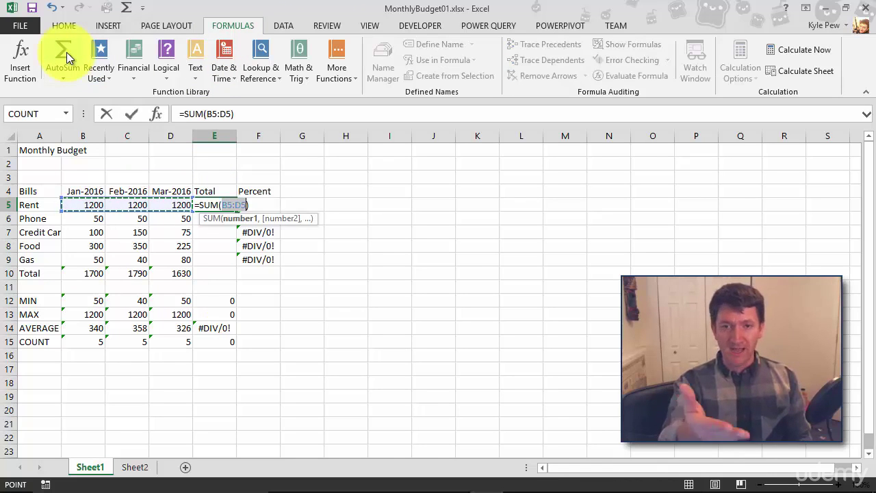
key("Return")
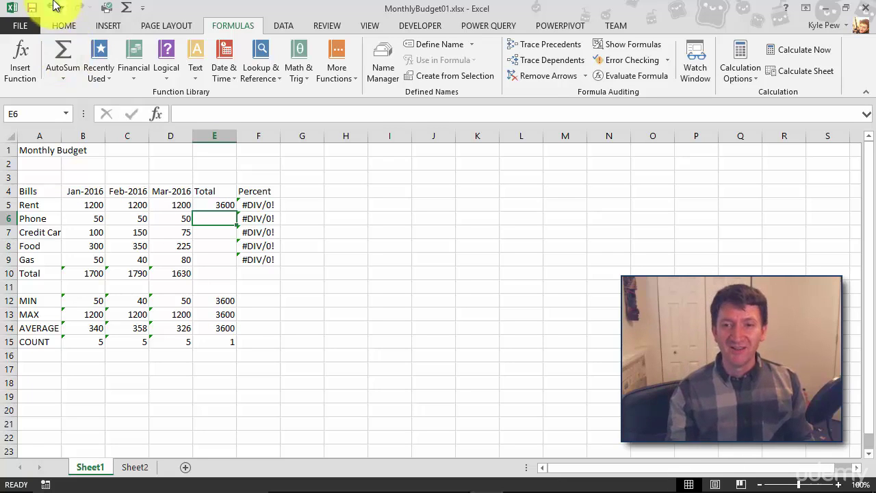
left_click(207, 206)
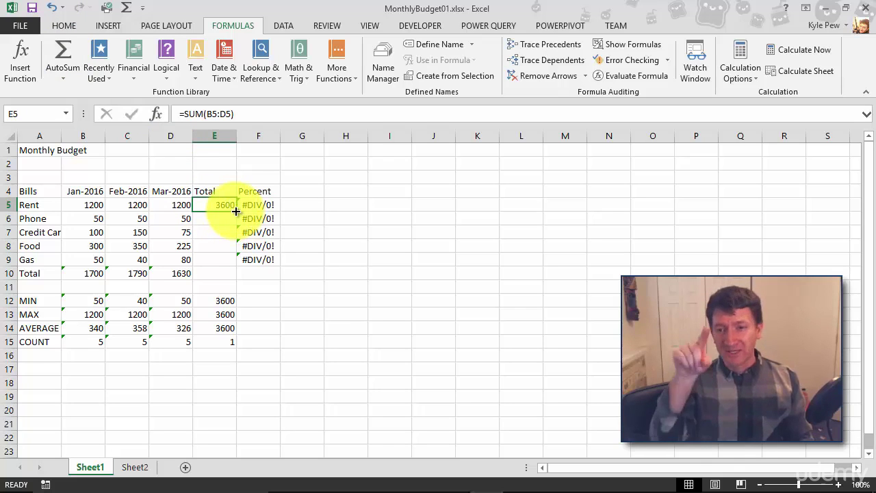
Step: Fill E5's SUM down to E10, giving every bill a total and a 5120 grand total
left_click_drag(236, 212, 235, 274)
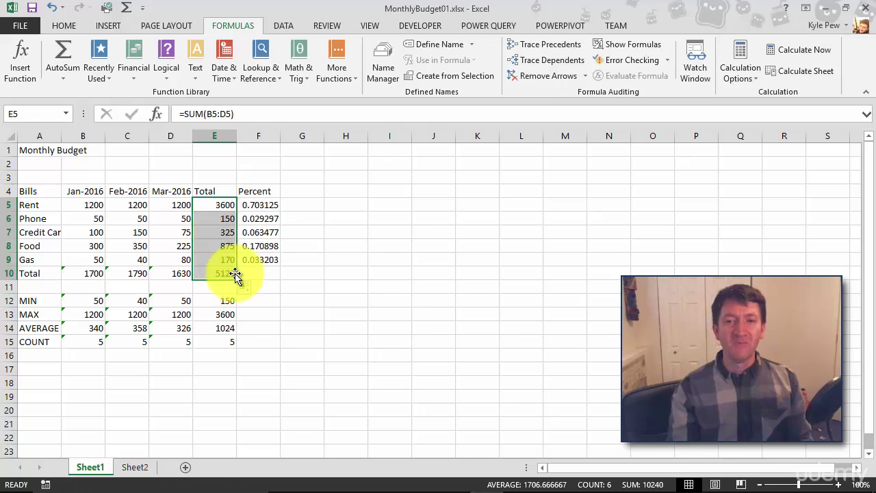